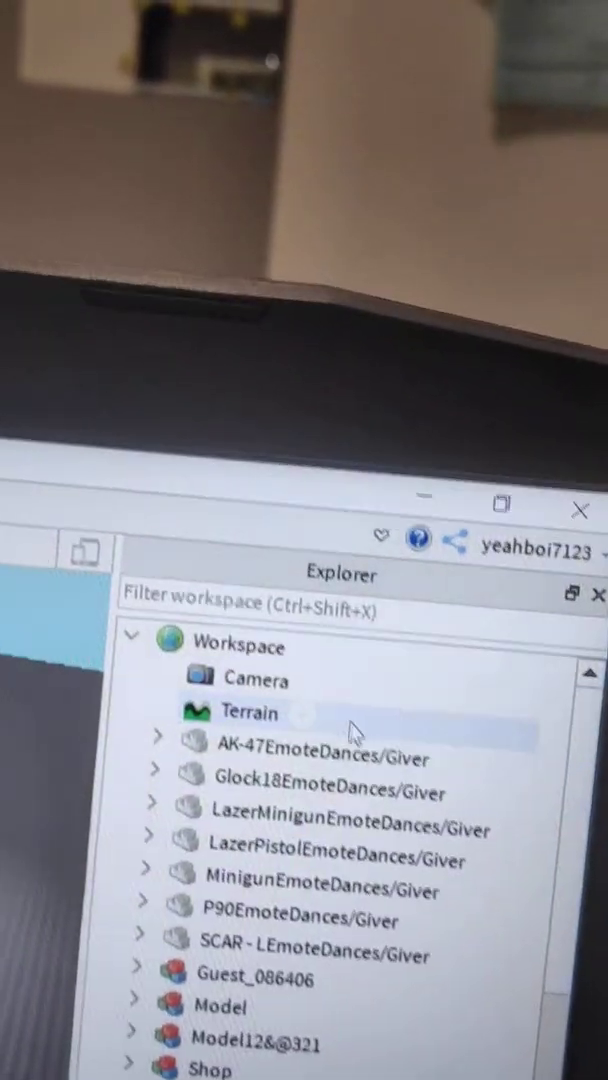
left_click(250, 780)
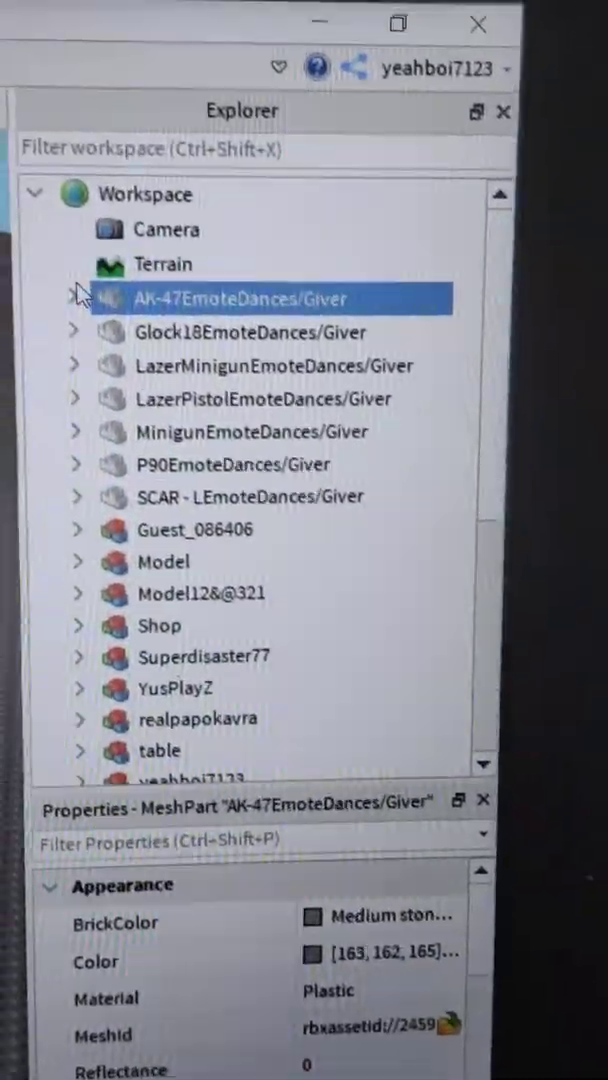
left_click(141, 384)
scroll(275, 570, "down", 1)
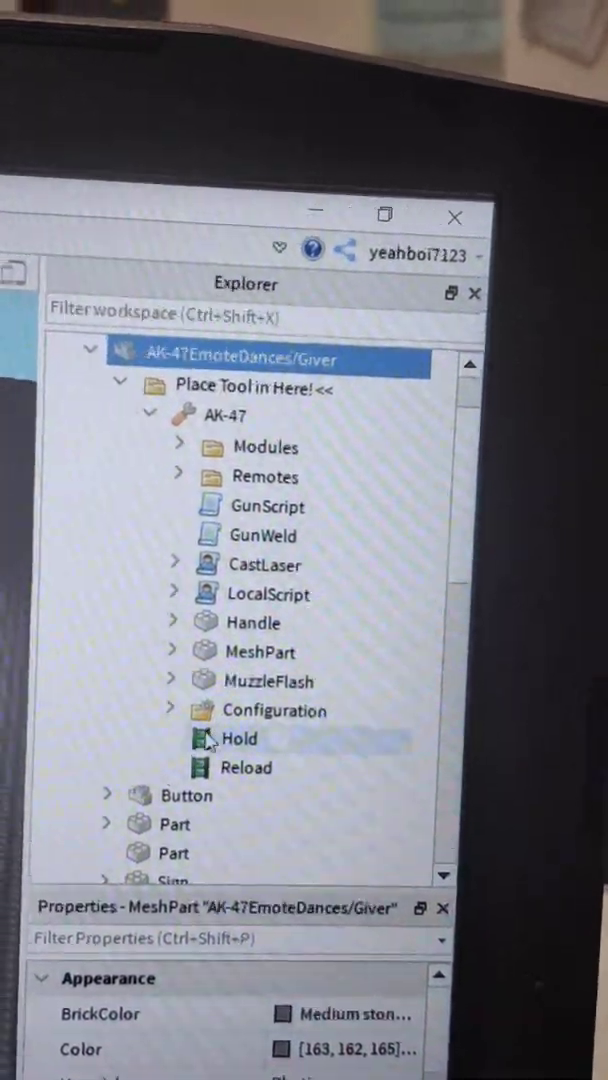
left_click(236, 737)
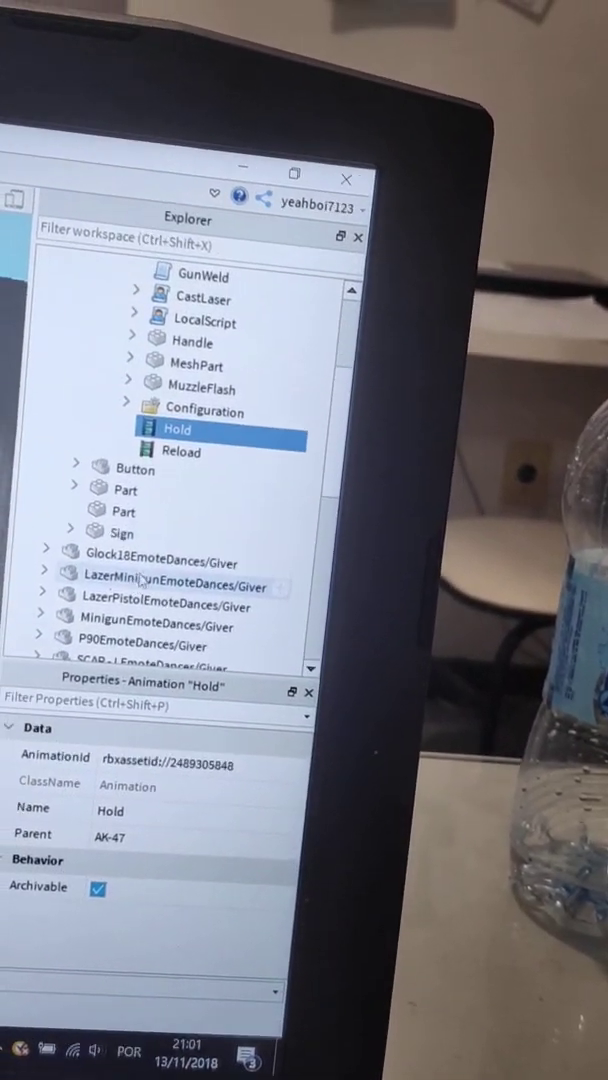
scroll(140, 582, "up", 3)
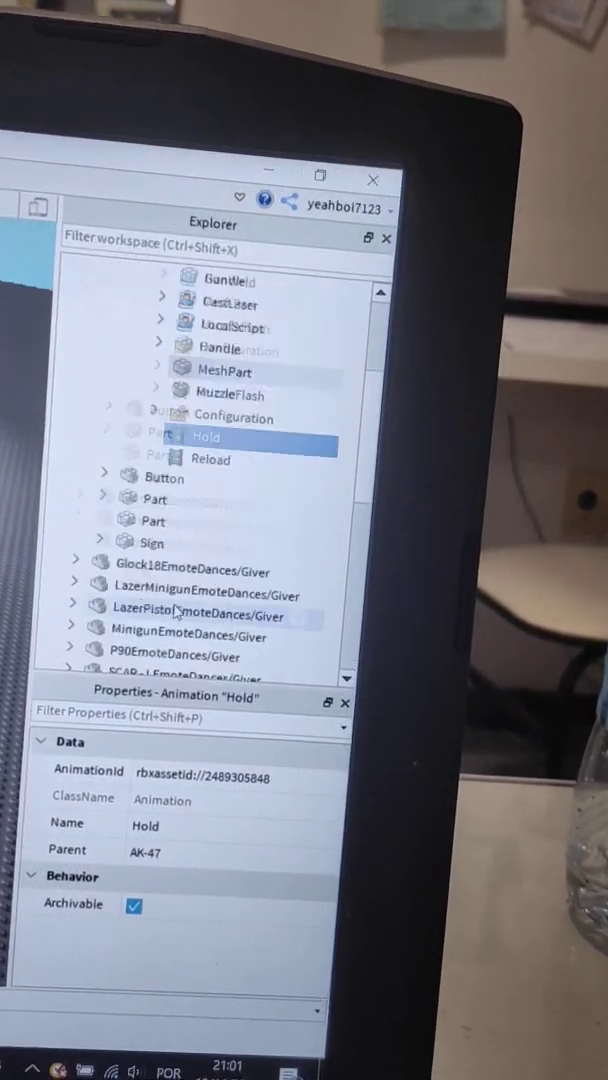
scroll(190, 614, "up", 2)
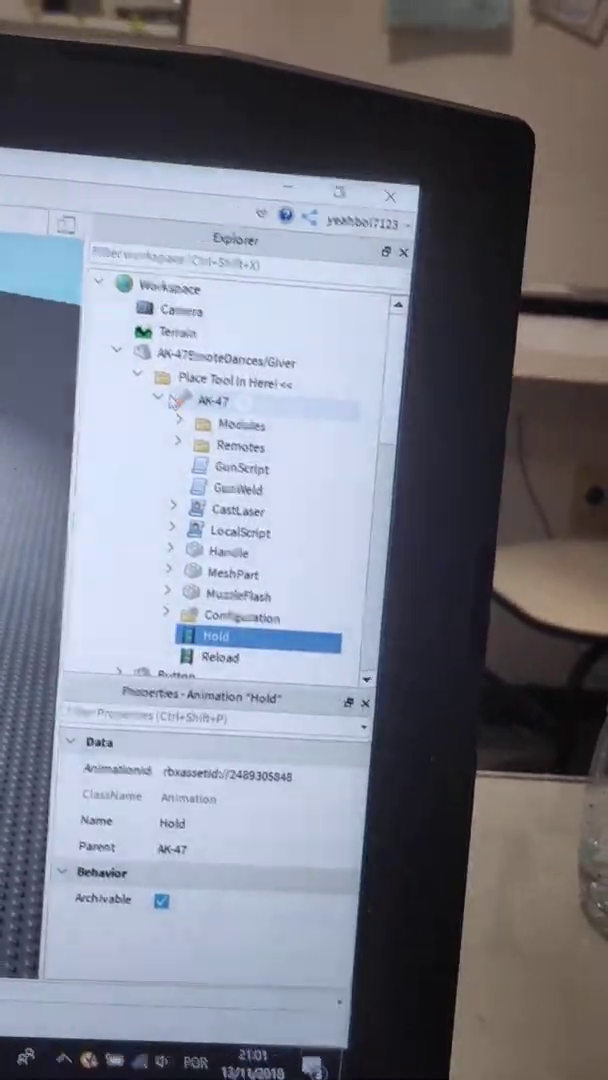
Collapse the AK-47 tool and giver nodes, then step down through the other gun givers
left_click(160, 400)
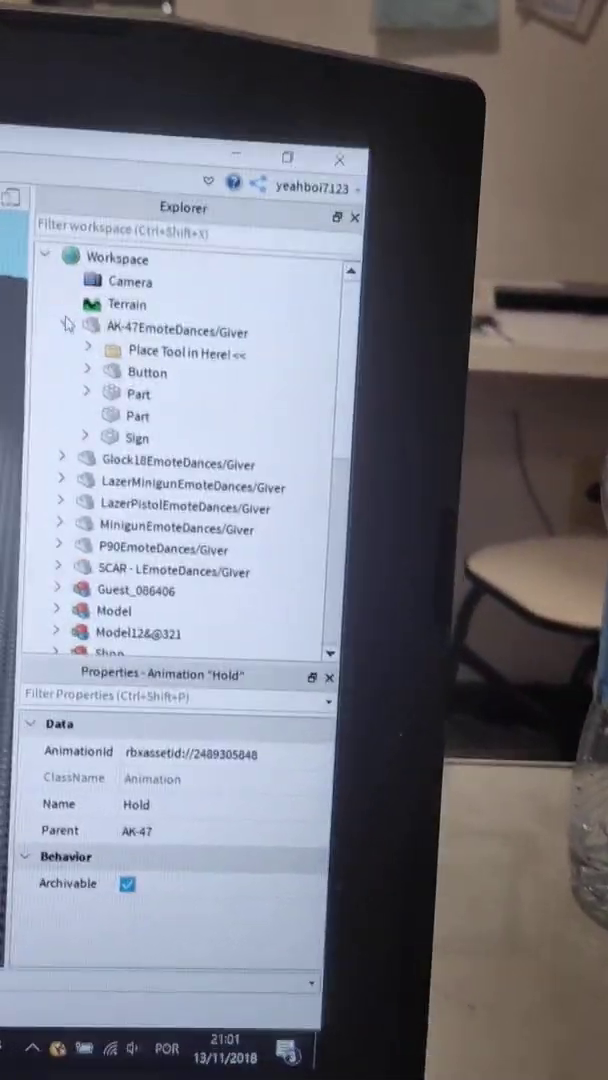
left_click(80, 342)
key("Down")
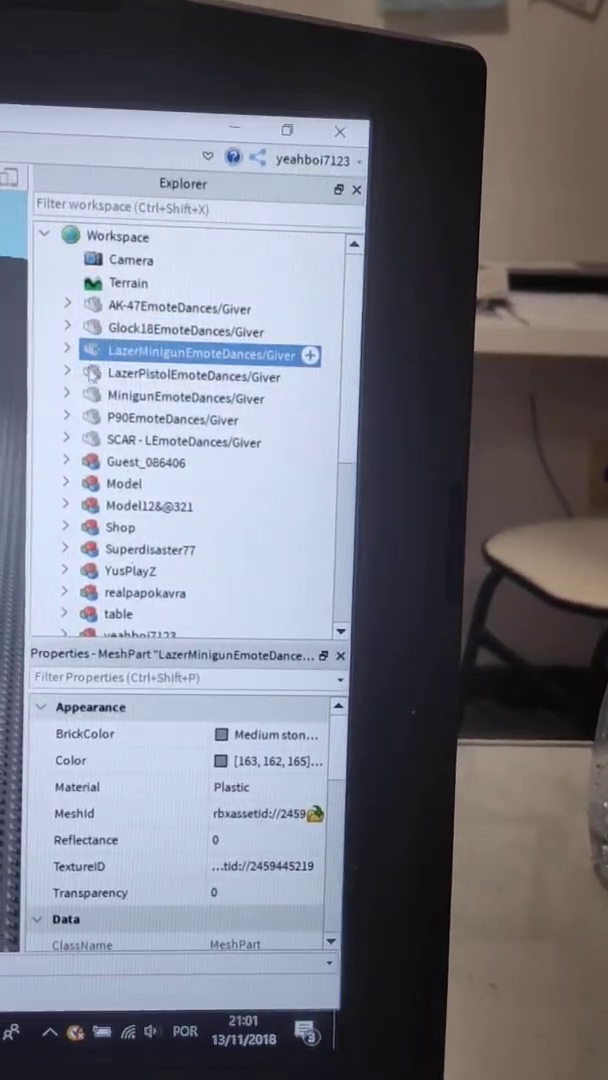
key("Down")
key("Down")
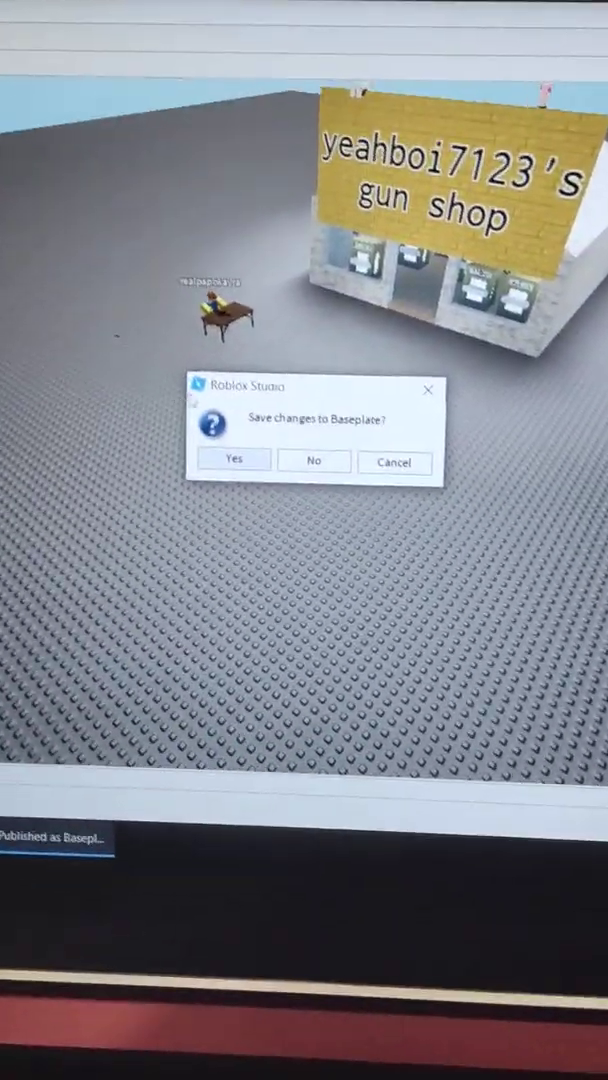
Answer the 'Save changes to Baseplate?' dialog so the place closes
left_click(358, 436)
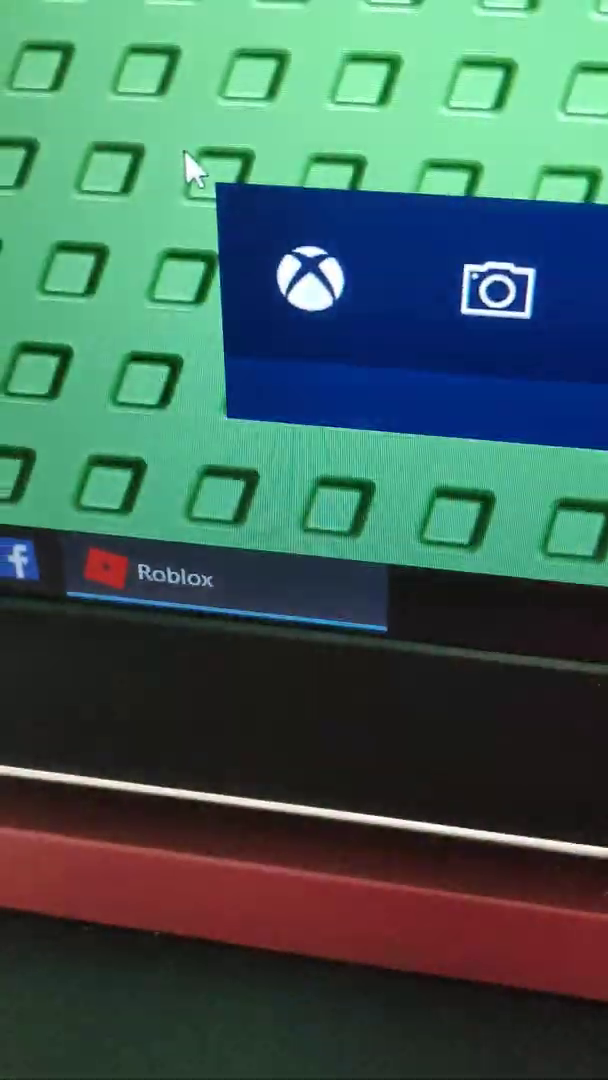
Dismiss the Xbox Game Bar overlay and press E to start the dance emote
left_click(155, 125)
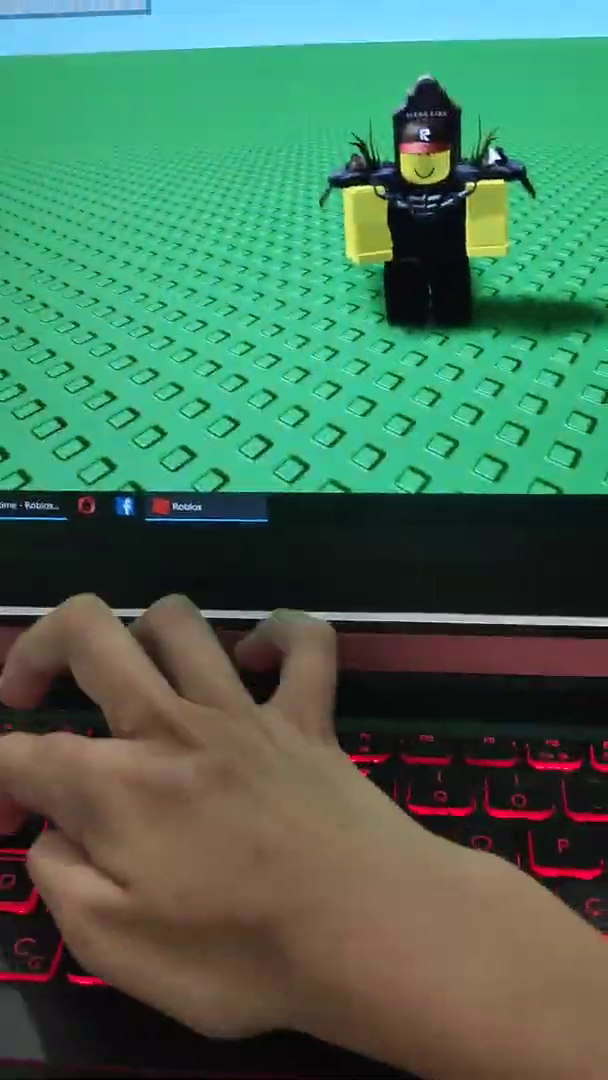
key("e")
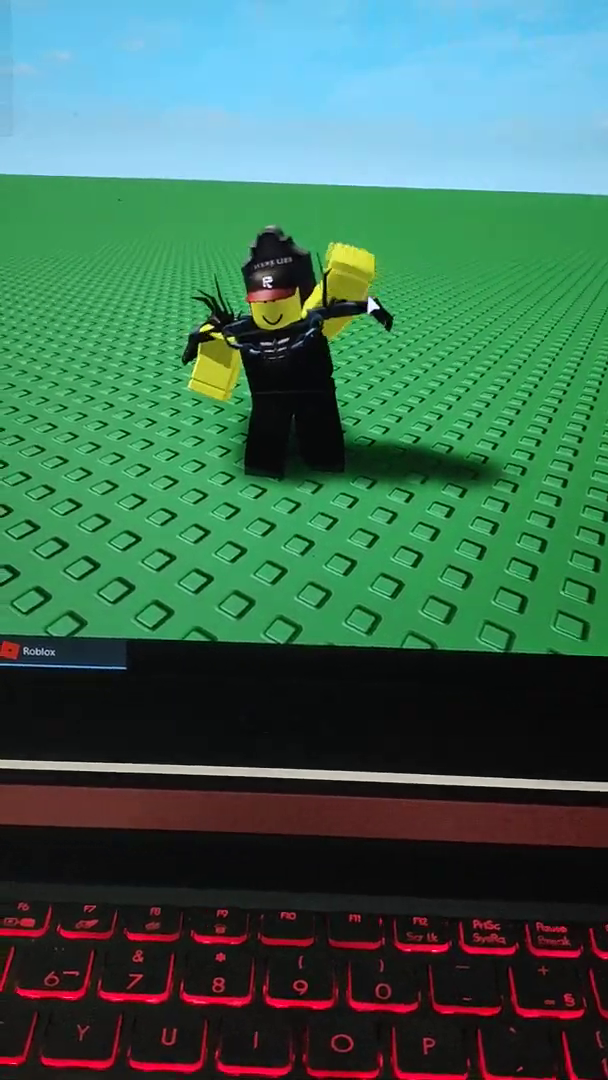